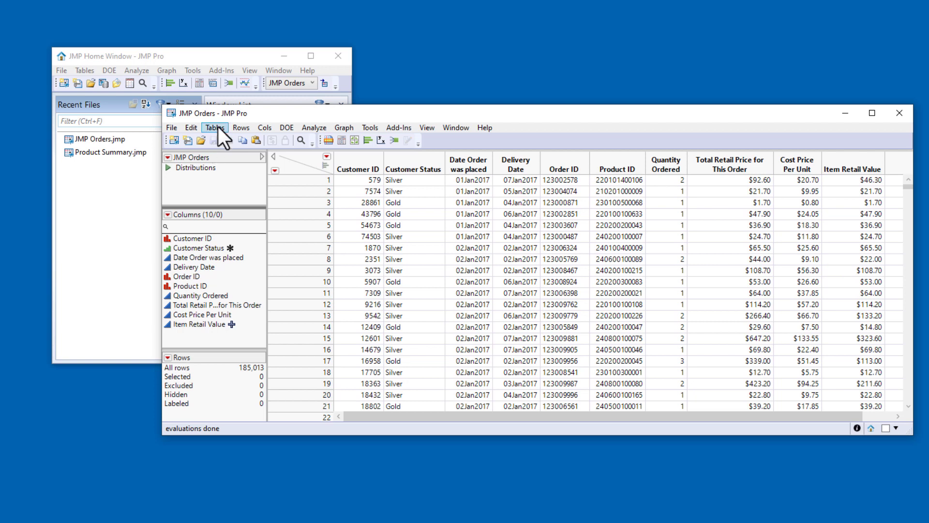
# Start a Summary of the JMP Orders table with the Mean of Cost Price Per Unit and Item Retail Value.
pyautogui.click(214, 127)
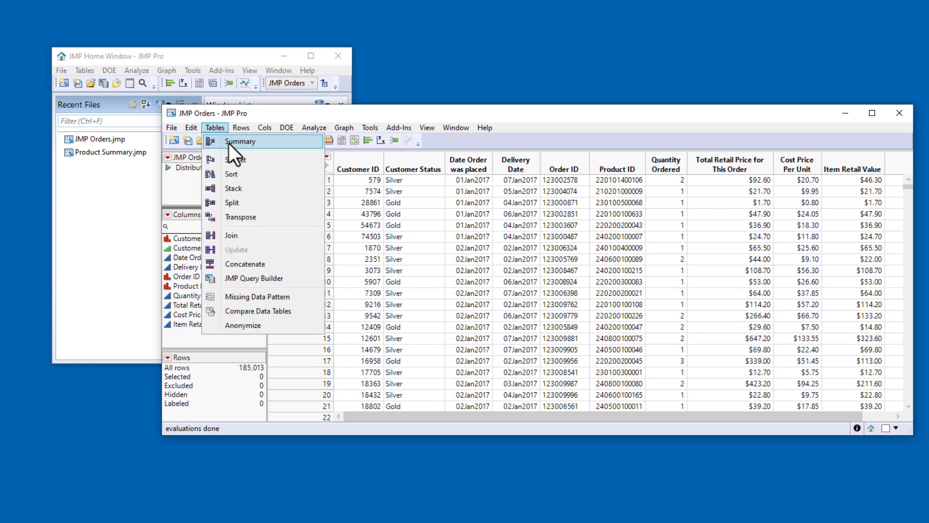
pyautogui.click(228, 143)
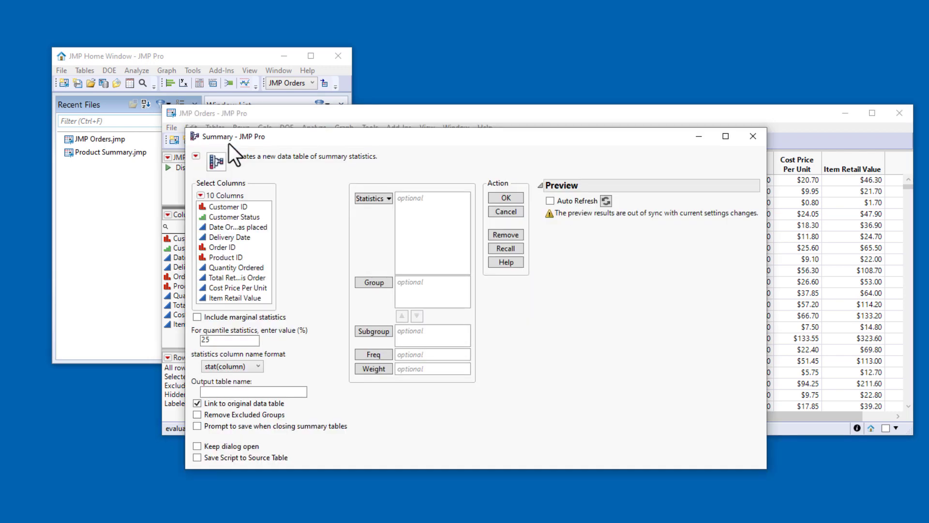
pyautogui.click(232, 288)
pyautogui.keyDown('shift'); pyautogui.click(229, 298); pyautogui.keyUp('shift')
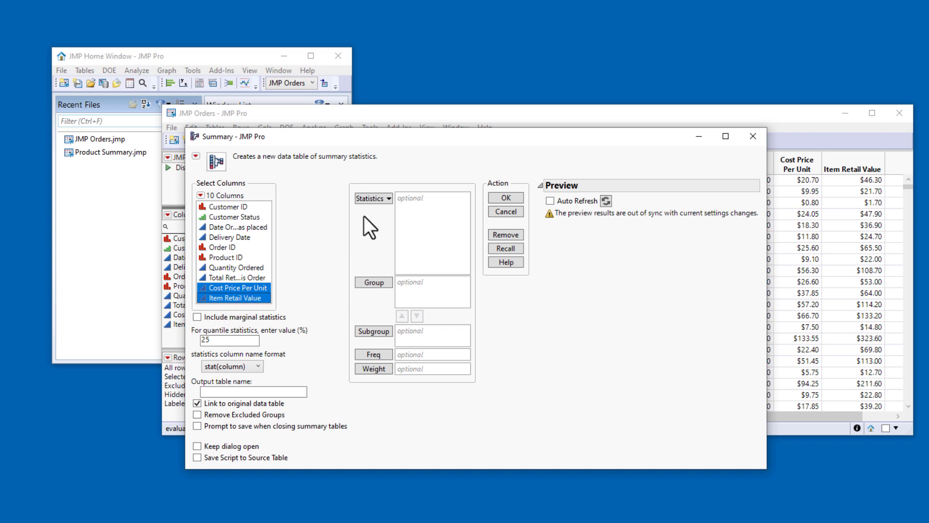
pyautogui.click(388, 200)
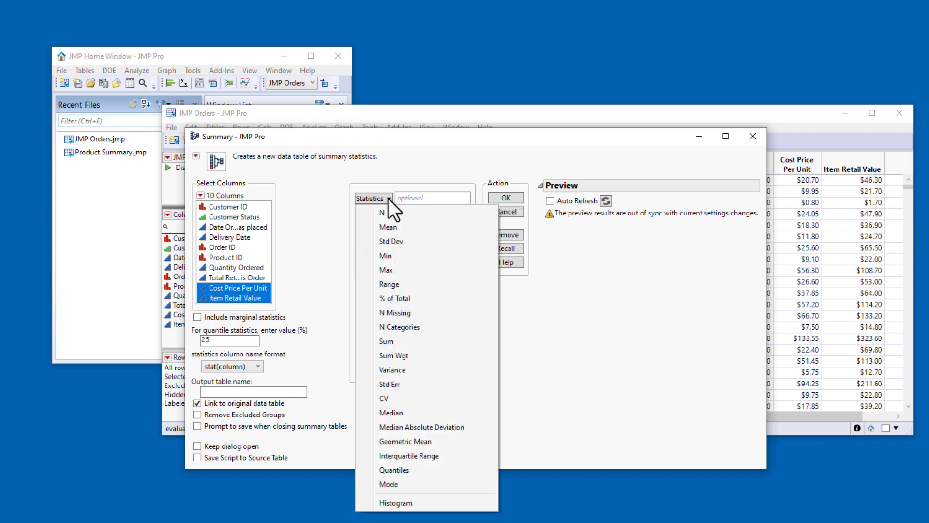
pyautogui.click(396, 226)
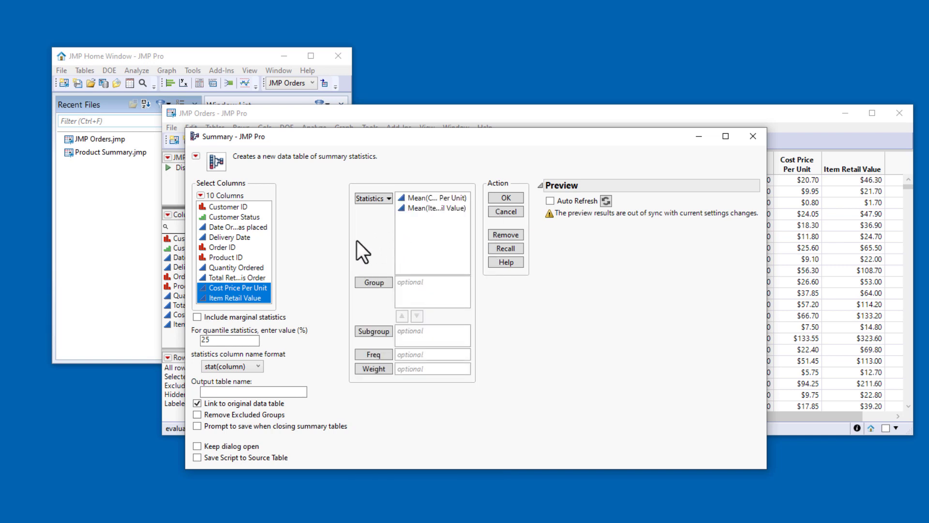
# Group the summary by Product ID and turn on automatic refresh of the preview.
pyautogui.click(226, 258)
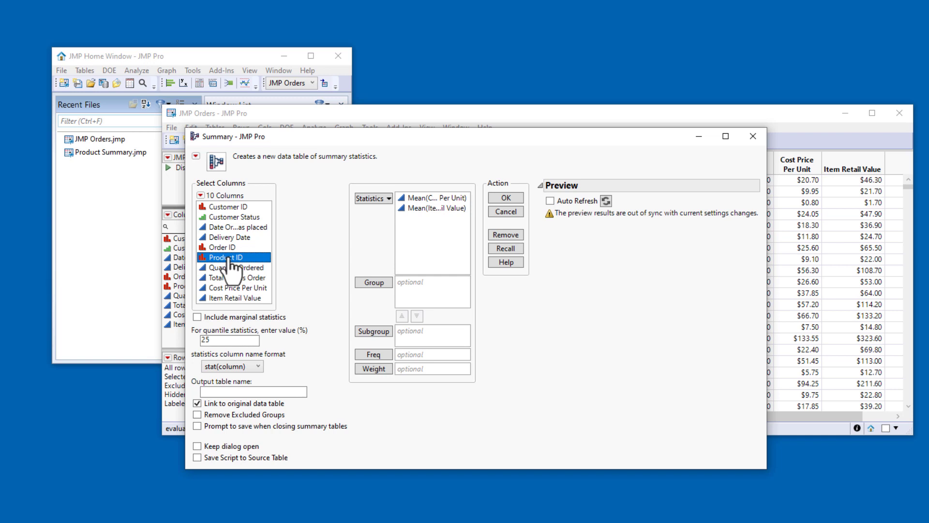
pyautogui.click(374, 283)
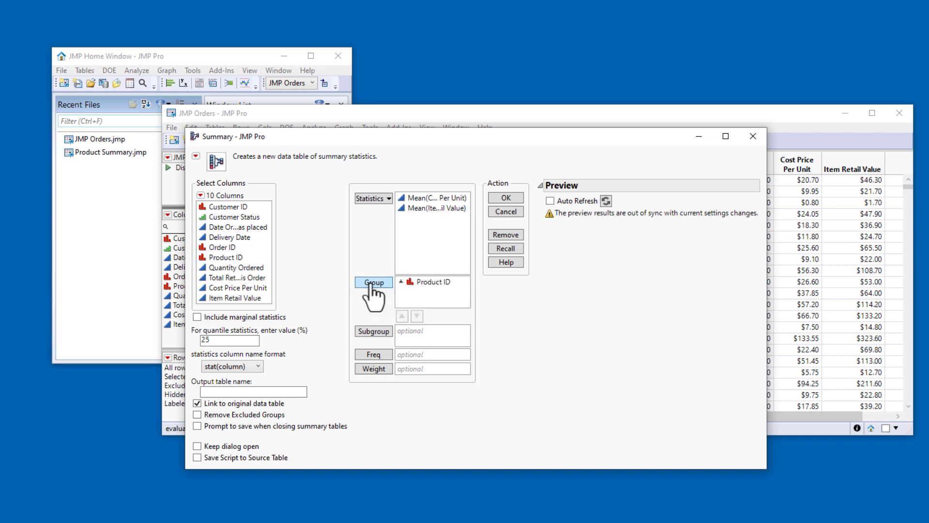
pyautogui.click(550, 202)
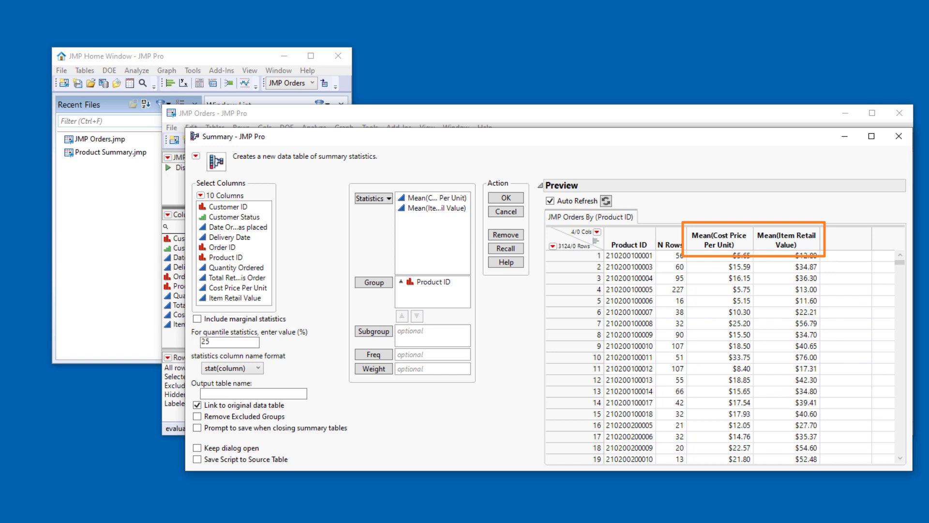
# Create the summary as an output table named Average Product Prices, without a link to the original data table.
pyautogui.click(269, 394)
pyautogui.write('Aver')
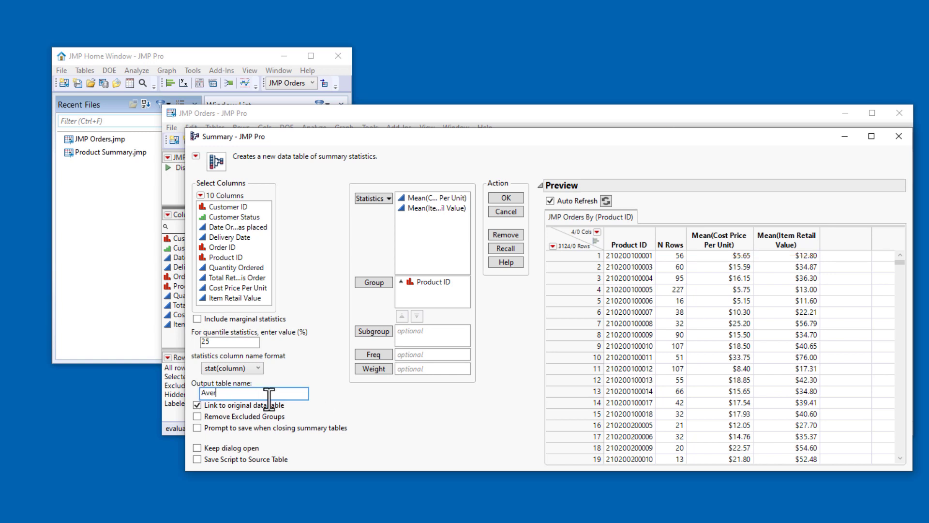
pyautogui.write('age Product Prices')
pyautogui.click(197, 405)
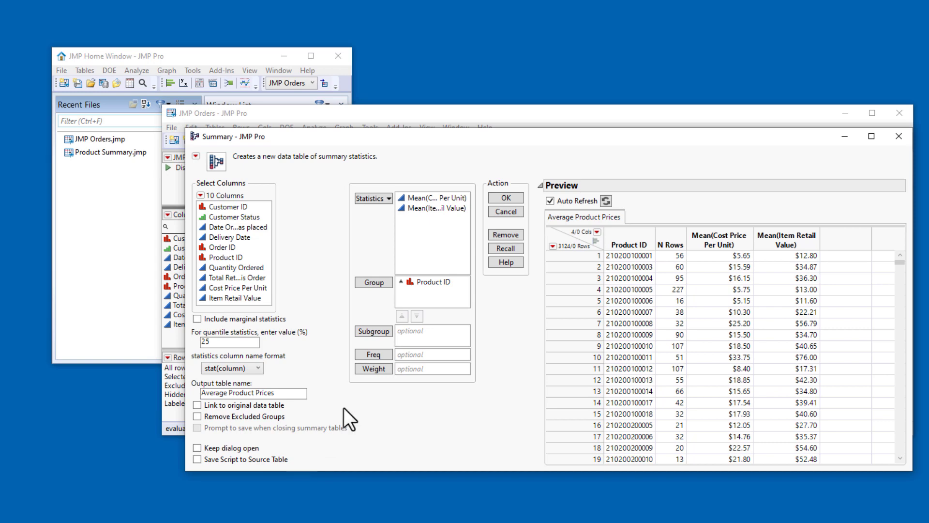
pyautogui.click(504, 199)
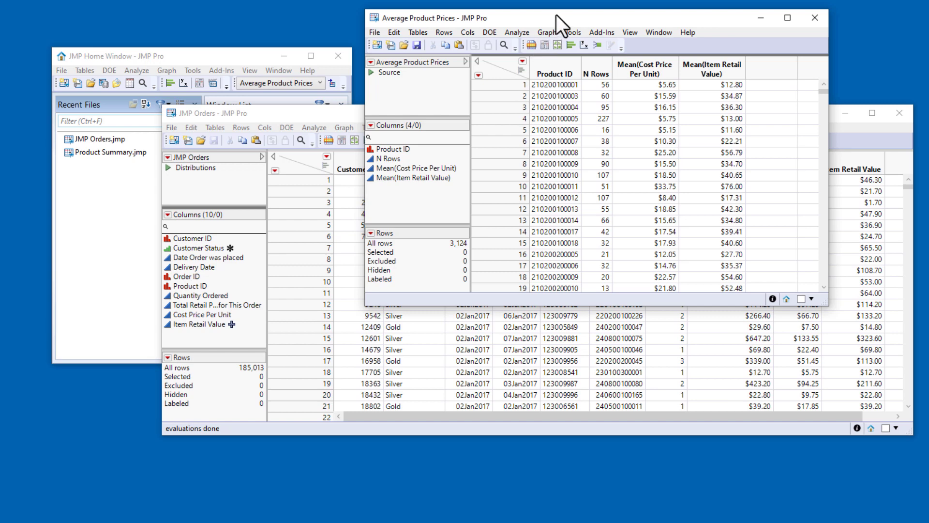
pyautogui.moveTo(556, 15); pyautogui.dragTo(467, 101)
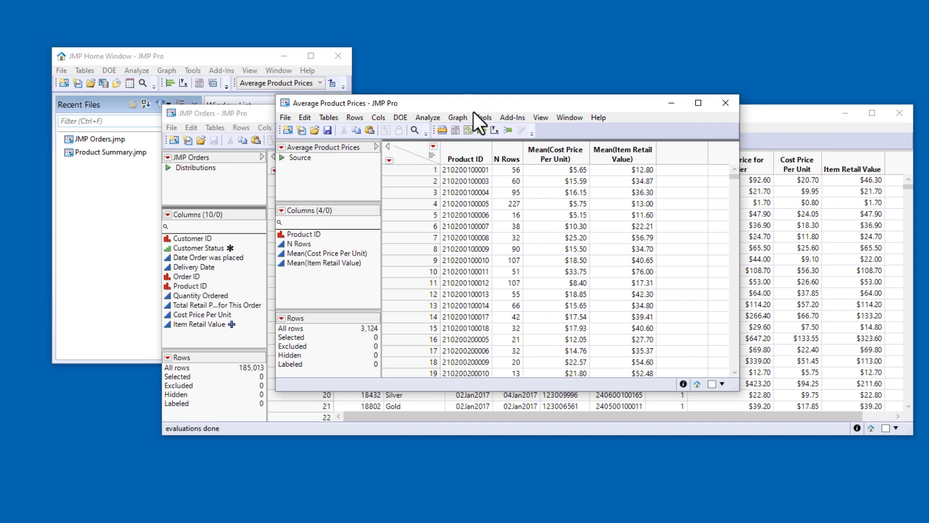
# Rename the Mean(Cost Price Per Unit) column as Wholesale Price.
pyautogui.click(542, 155)
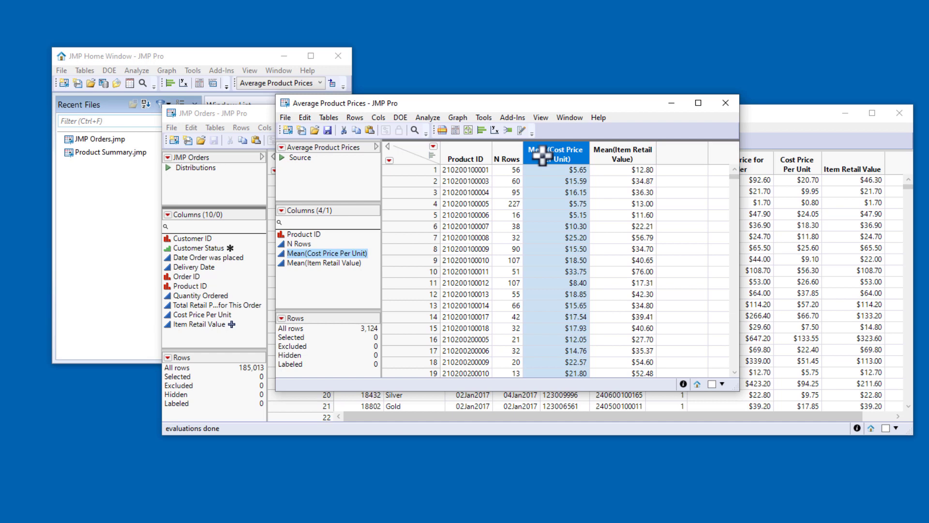
pyautogui.click(542, 155)
pyautogui.write('Wholesa')
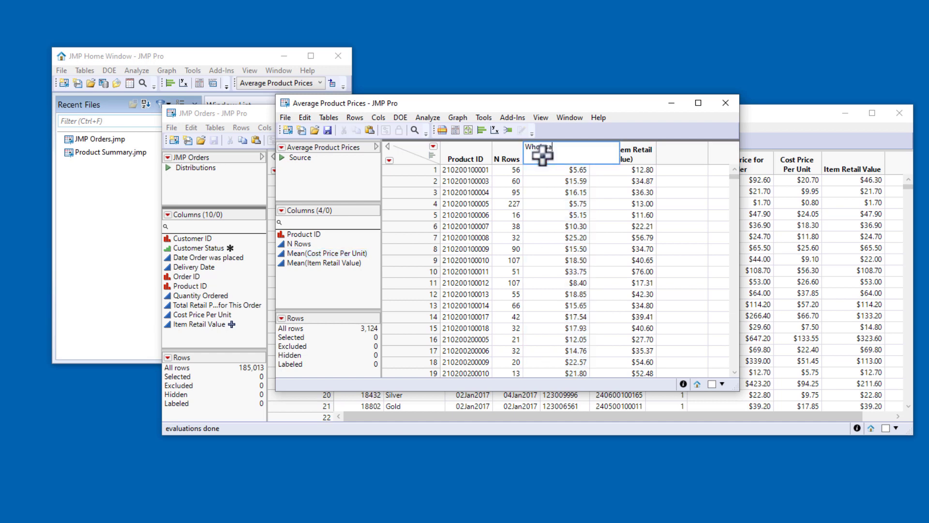
pyautogui.write('le Price')
pyautogui.click(420, 150)
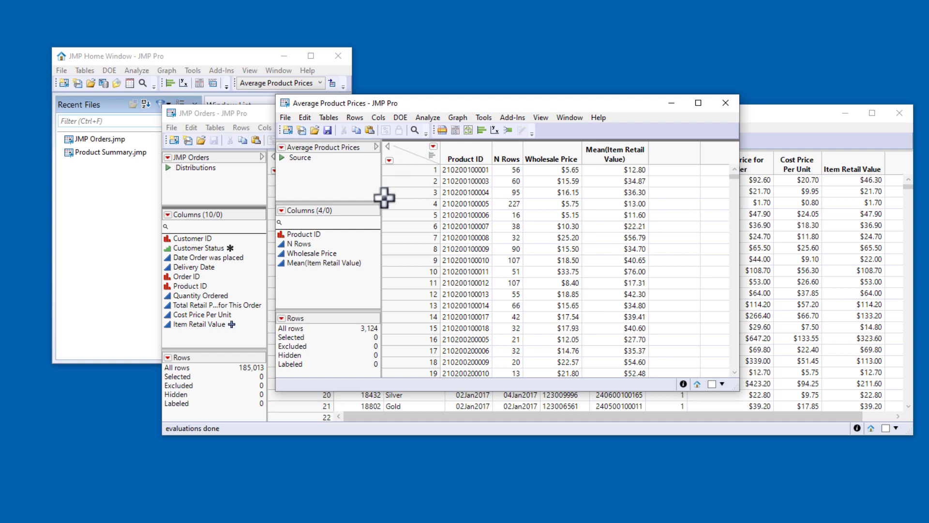
# Rename the Mean(Item Retail Value) column as Retail Price and save the table as Average Product Prices.jmp.
pyautogui.click(325, 265)
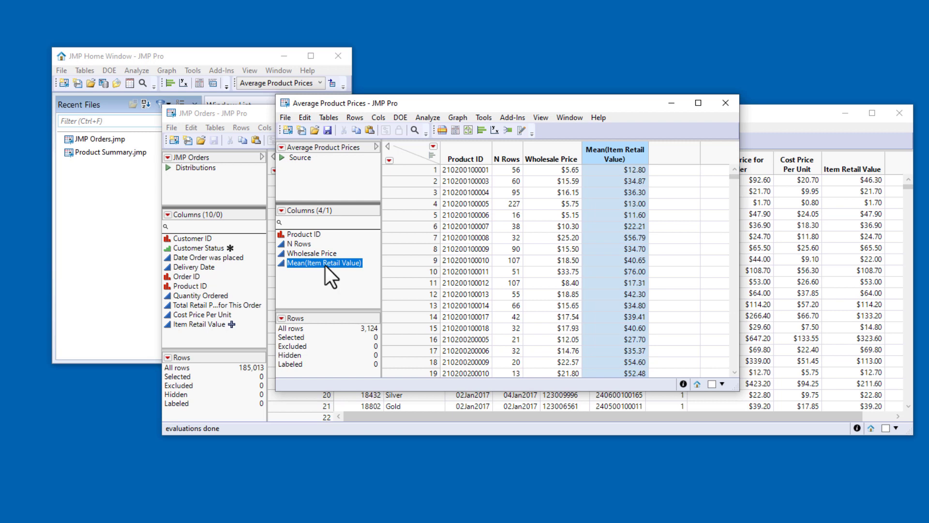
pyautogui.click(325, 265)
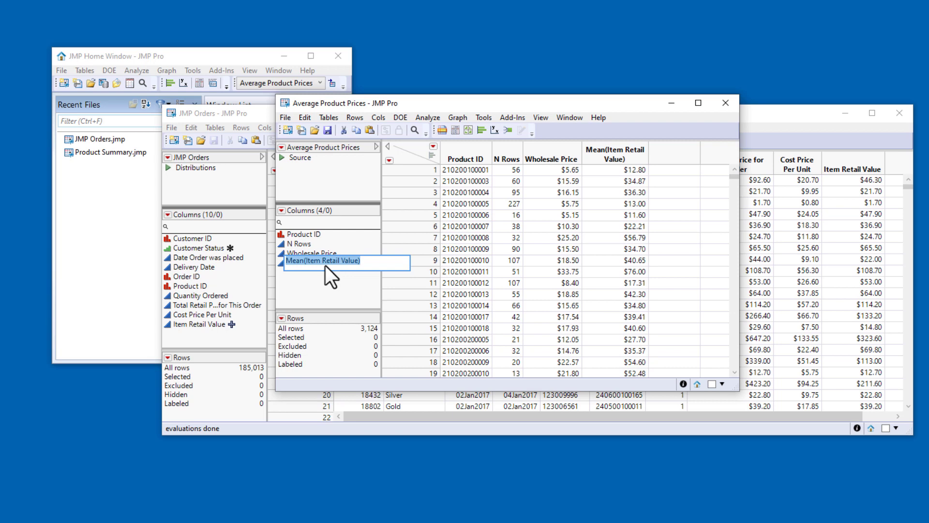
pyautogui.write('Reta')
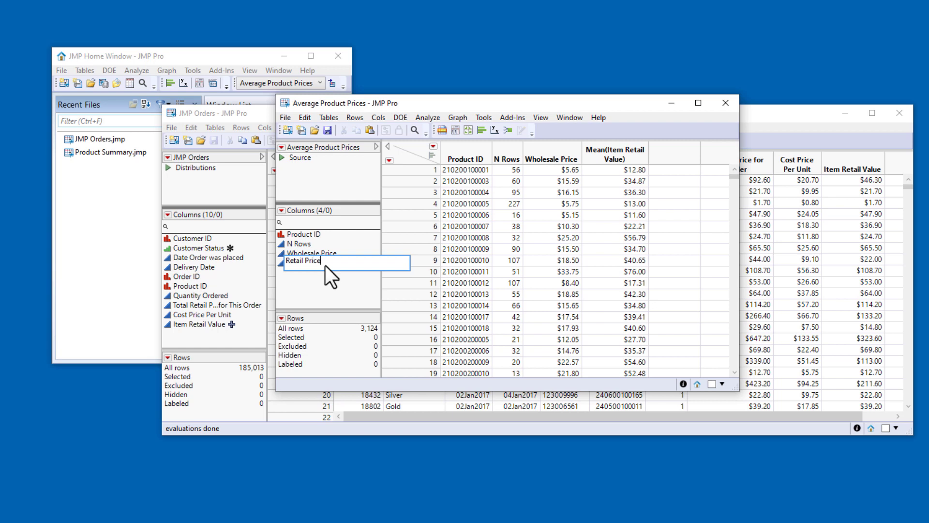
pyautogui.write('il Price')
pyautogui.press('Return')
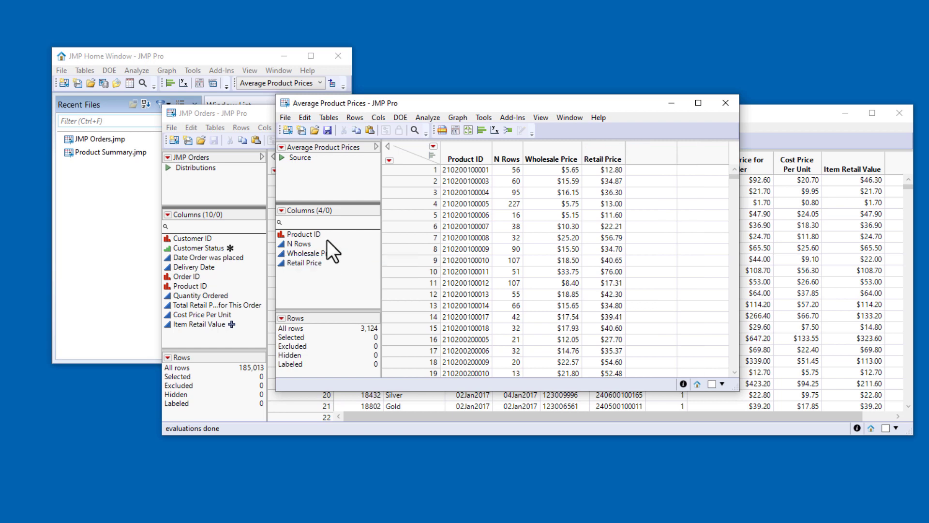
pyautogui.click(328, 130)
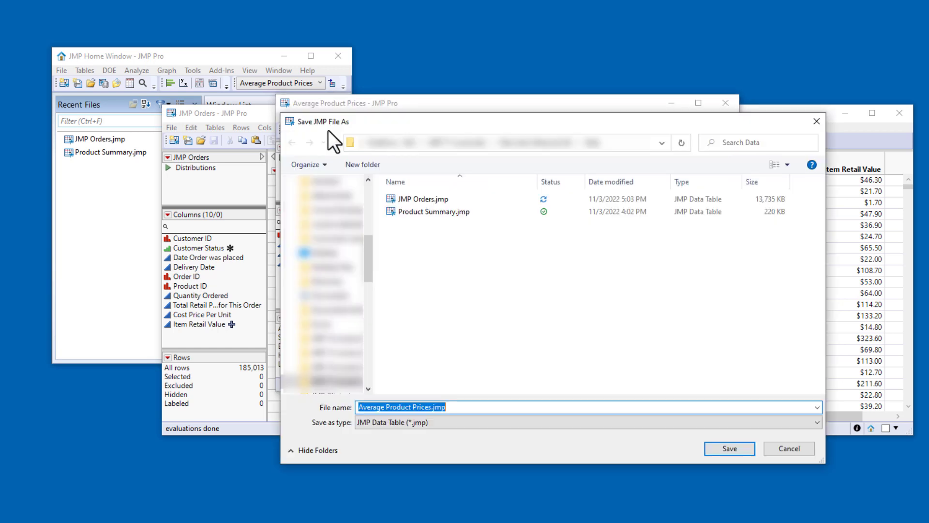
pyautogui.click(726, 449)
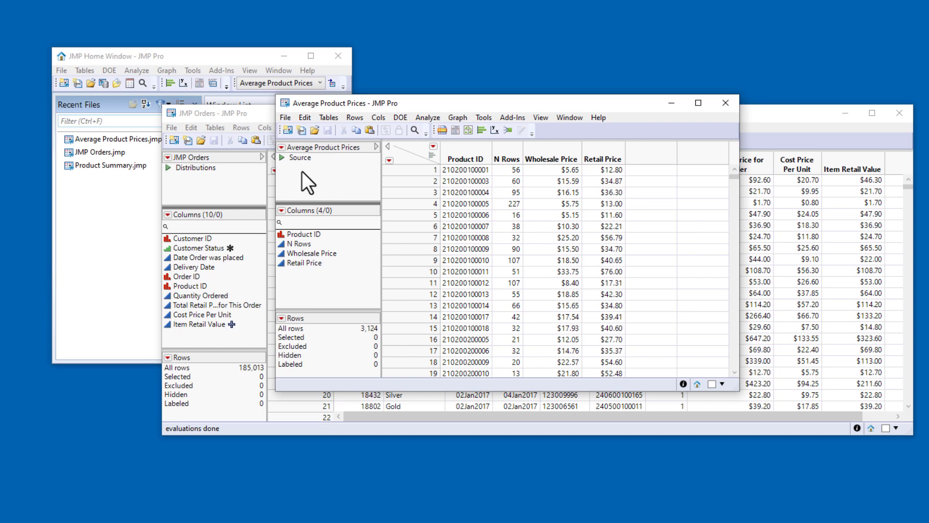
# Review the code of the Source script in the Average Product Prices table and delete that script.
pyautogui.rightClick(297, 158)
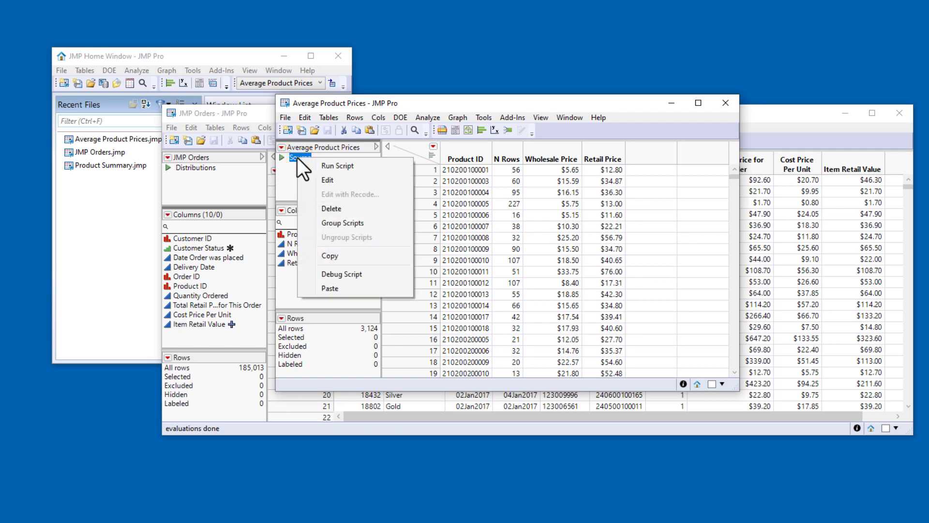
pyautogui.click(309, 181)
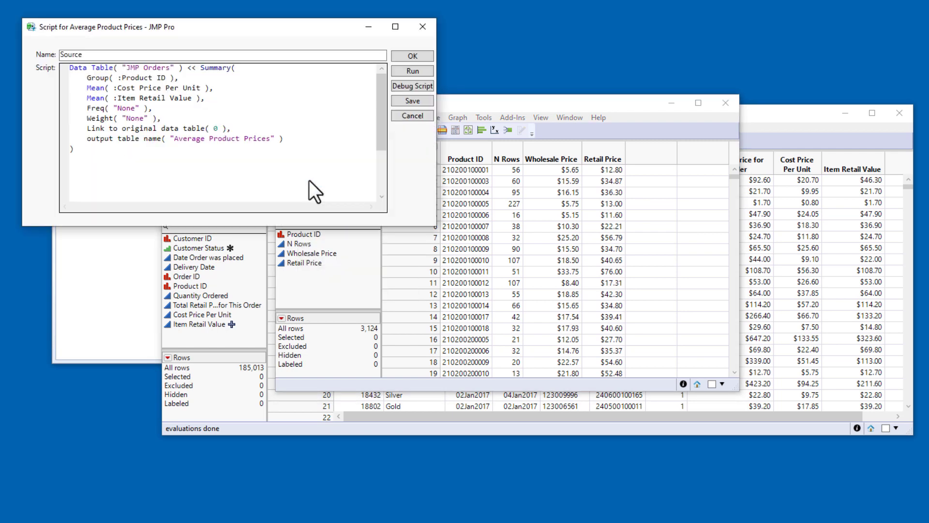
pyautogui.click(413, 117)
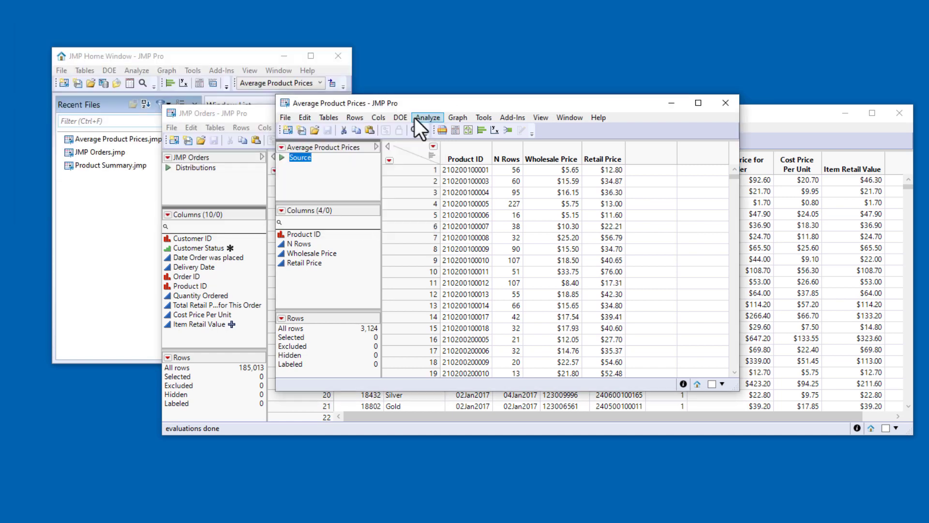
pyautogui.rightClick(301, 158)
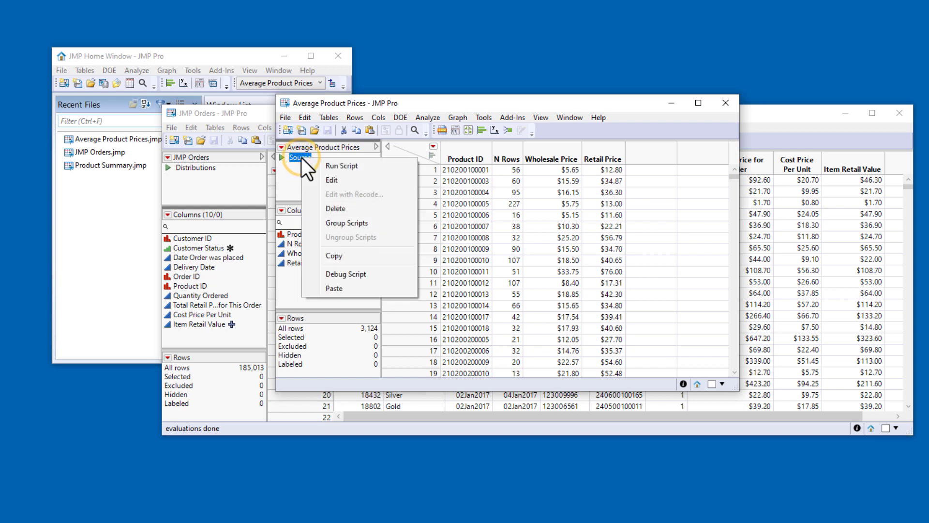
pyautogui.click(317, 209)
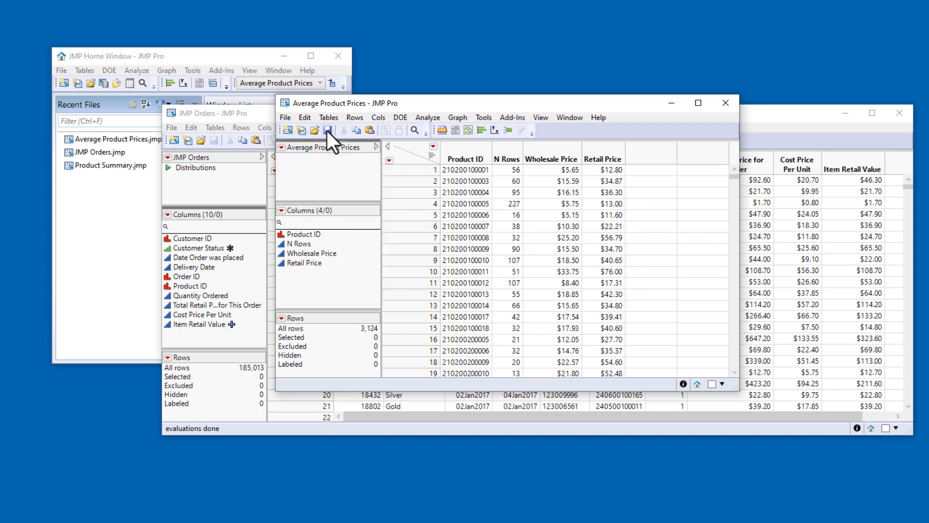